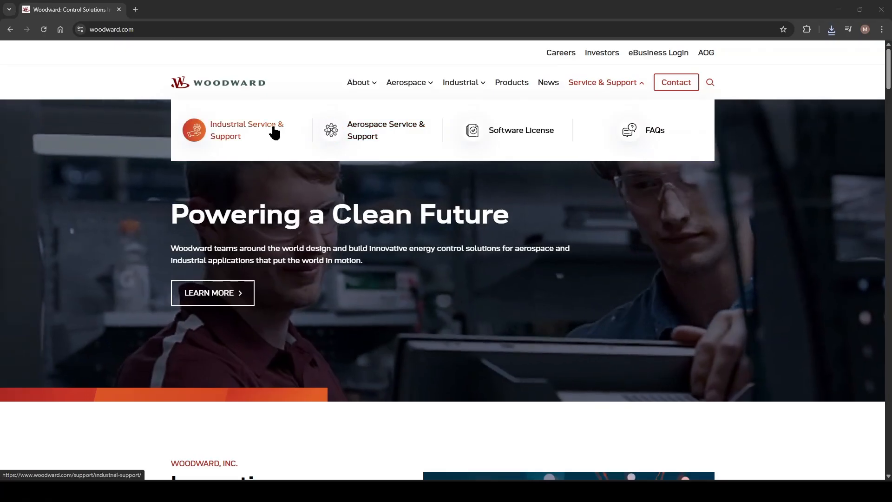
Open the Manuals and Software resources from the Industrial Service and Support page.
{"action": "left_click", "coordinate": [272, 126]}
{"action": "scroll", "coordinate": [699, 327], "scroll_direction": "down", "scroll_amount": 2}
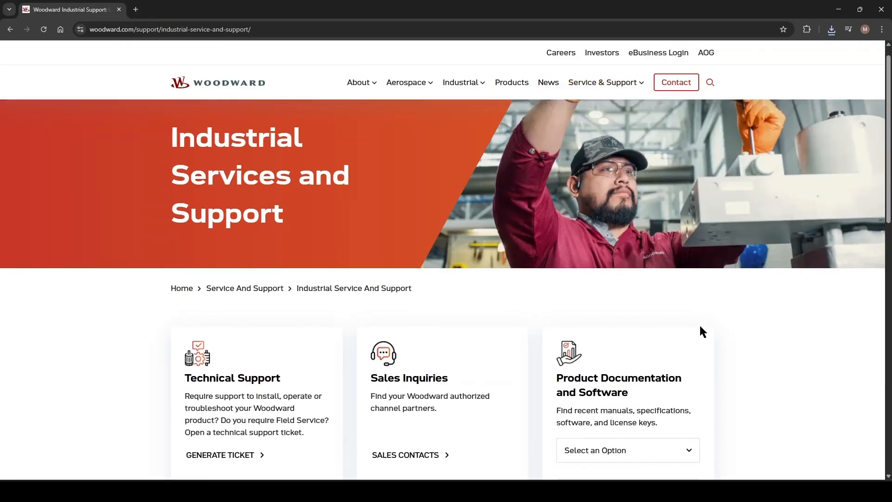
{"action": "left_click", "coordinate": [676, 362]}
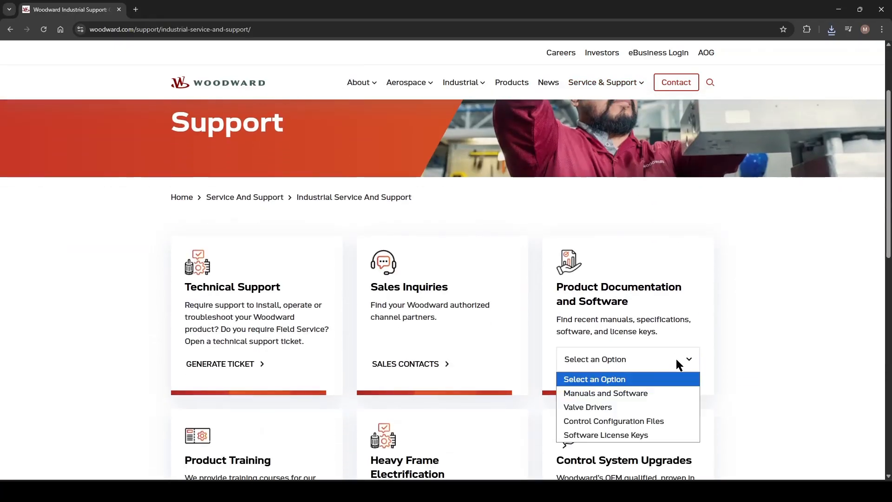
{"action": "left_click", "coordinate": [645, 395]}
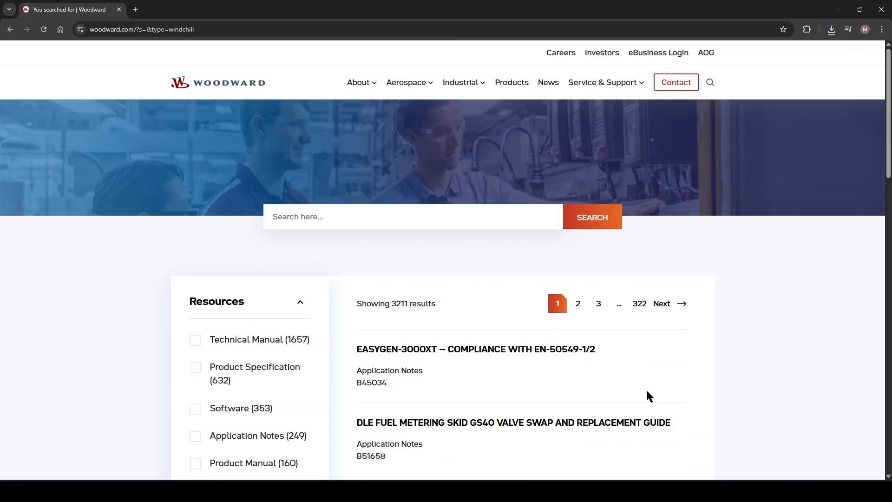
Search the site for ToolKit and open the ToolKit 7.5.3 result page.
{"action": "left_click", "coordinate": [375, 221]}
{"action": "type", "text": "ToolKit"}
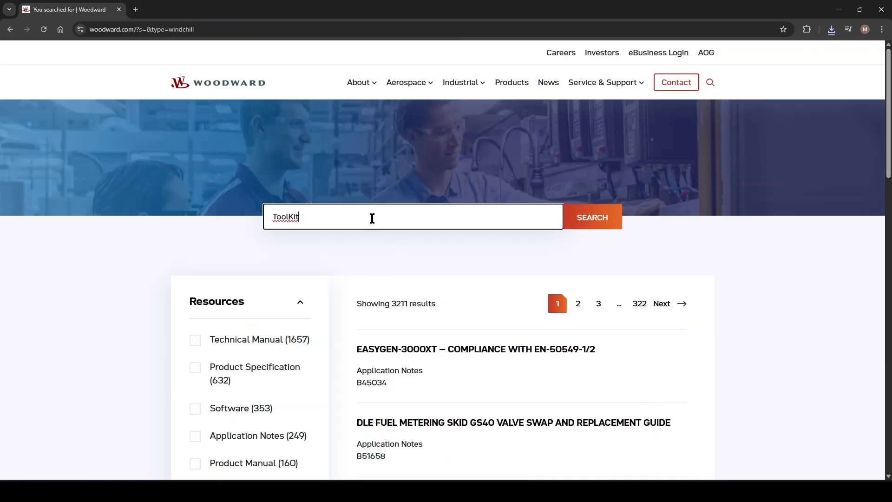
{"action": "key", "text": "Return"}
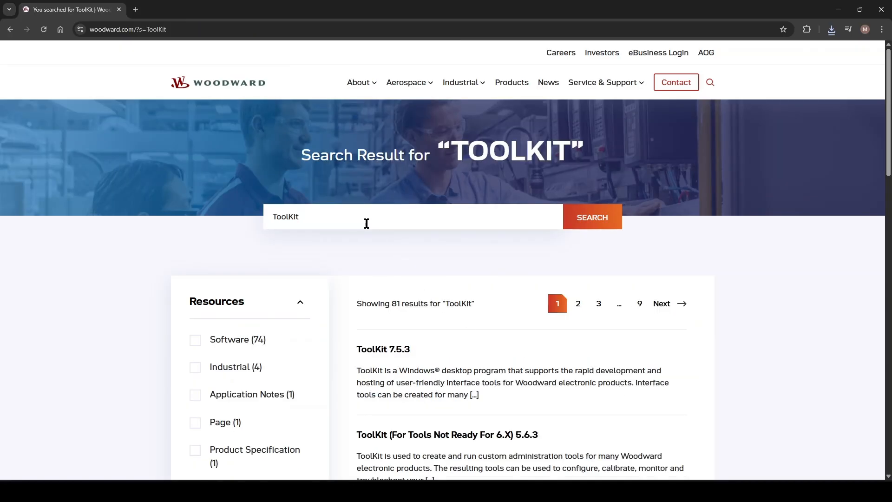
{"action": "left_click", "coordinate": [407, 352]}
{"action": "scroll", "coordinate": [418, 341], "scroll_direction": "down", "scroll_amount": 15}
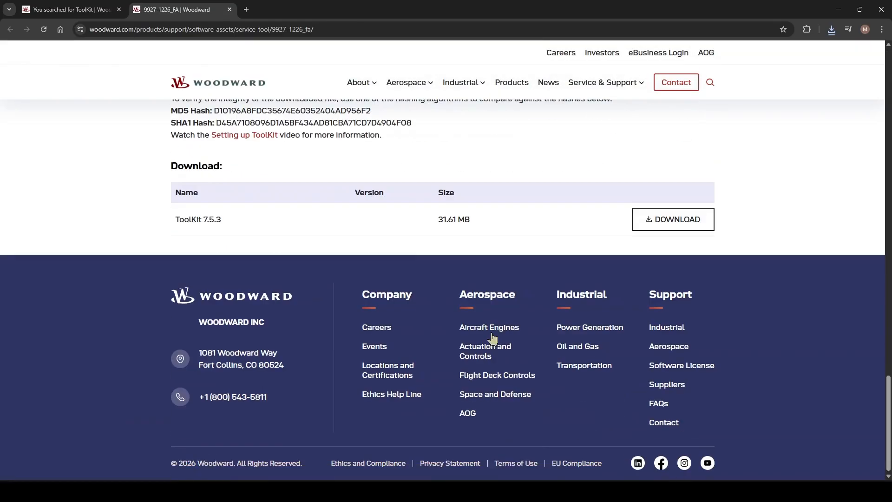
Download ToolKit 7.5.3 and open the downloaded installer.
{"action": "left_click", "coordinate": [686, 225]}
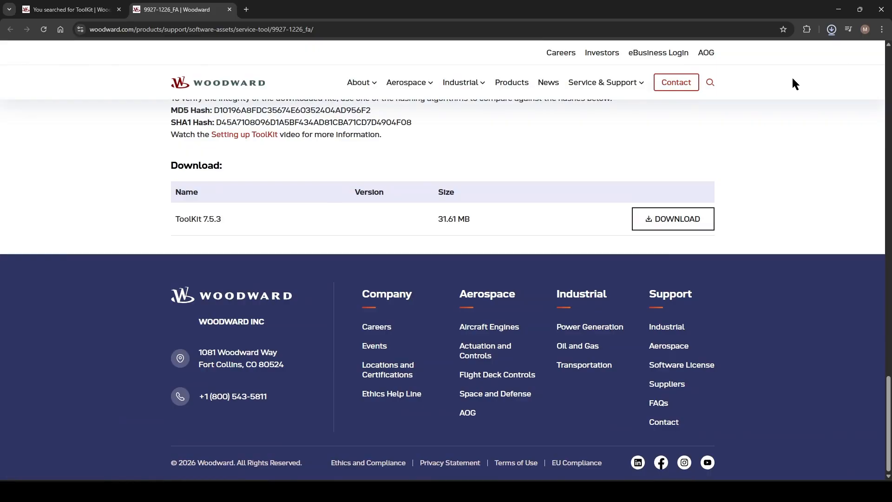
{"action": "left_click", "coordinate": [766, 50]}
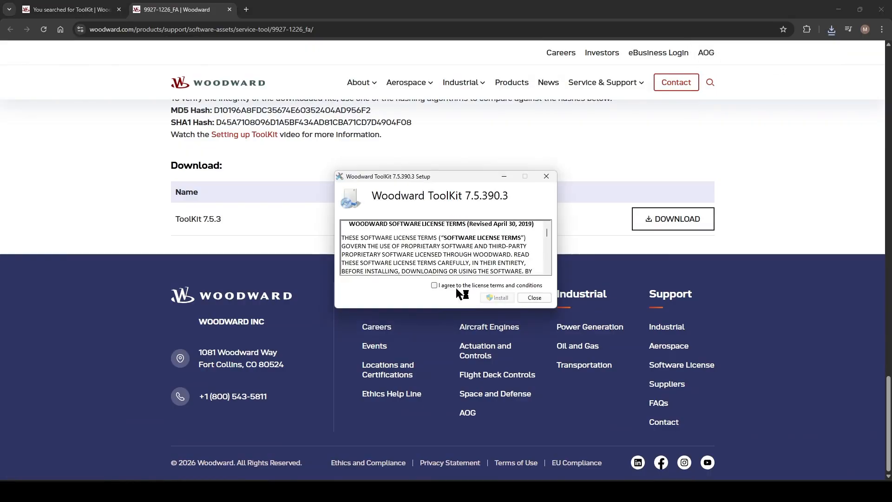
Accept the license terms and install Woodward ToolKit 7.5.390.3.
{"action": "left_click", "coordinate": [455, 286]}
{"action": "left_click", "coordinate": [497, 298]}
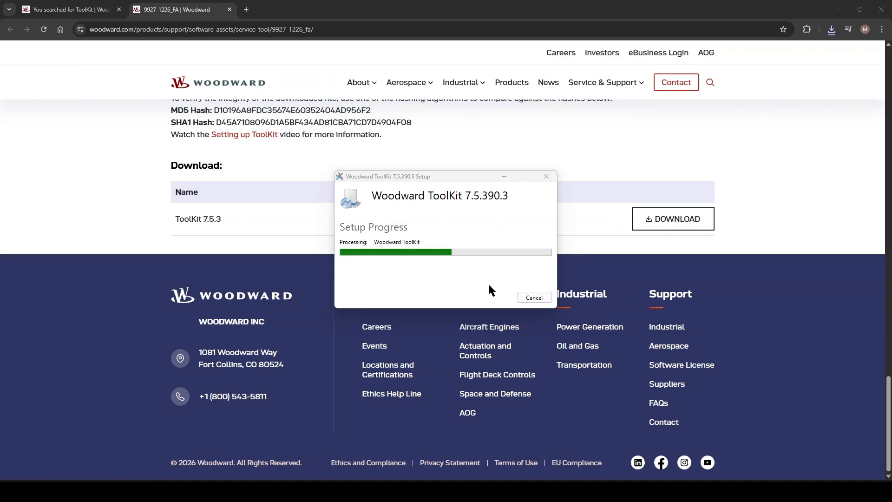
{"action": "left_click", "coordinate": [533, 297]}
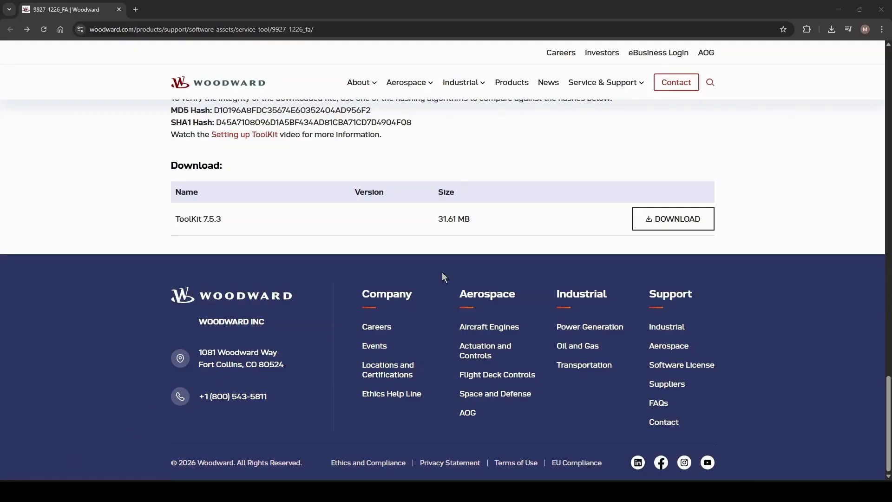
Go to Control Configuration Files from the Industrial Service and Support page.
{"action": "mouse_move", "coordinate": [618, 87]}
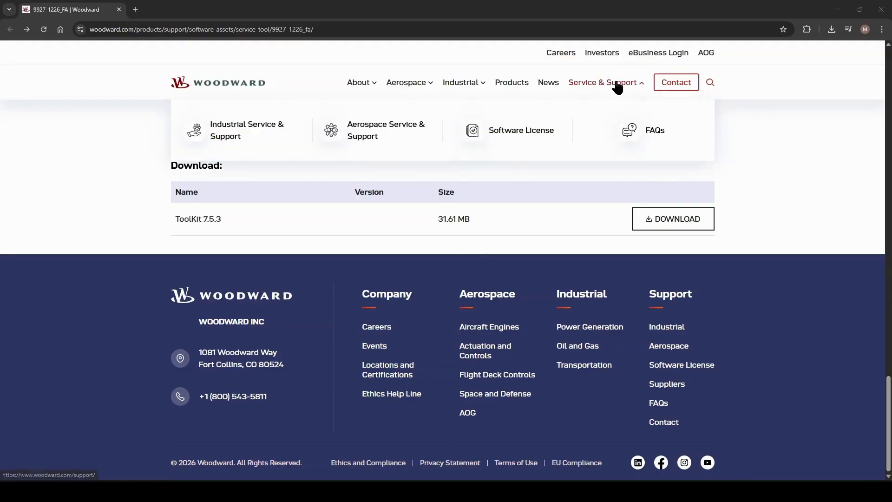
{"action": "left_click", "coordinate": [254, 137]}
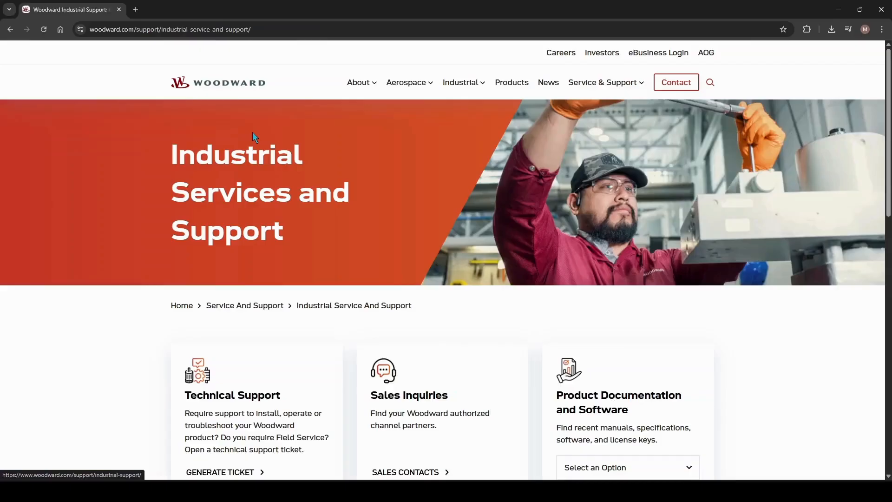
{"action": "scroll", "coordinate": [669, 371], "scroll_direction": "down", "scroll_amount": 1}
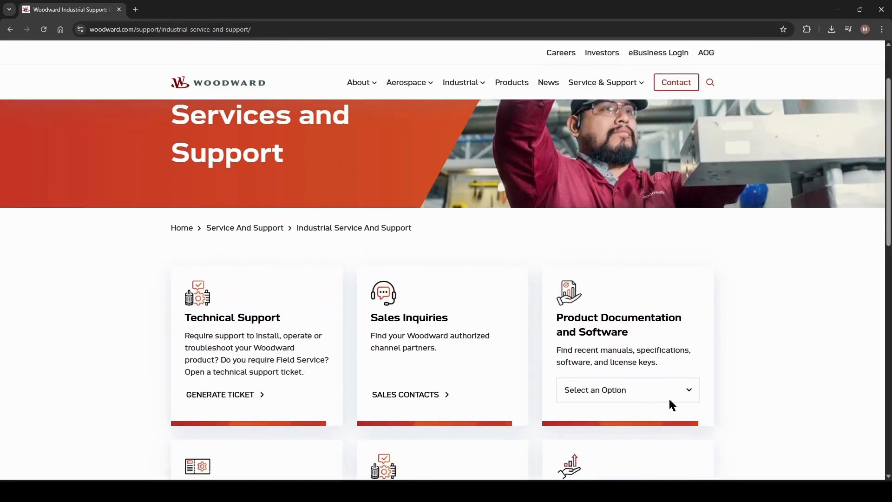
{"action": "left_click", "coordinate": [668, 395]}
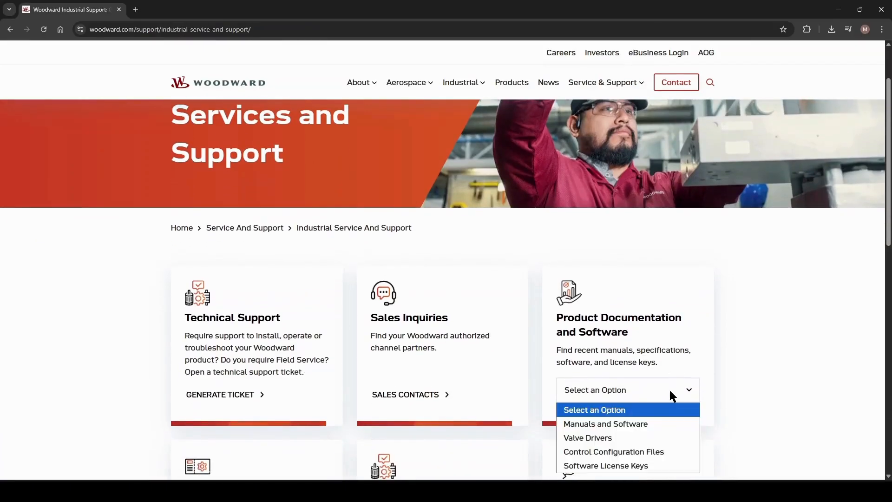
{"action": "left_click", "coordinate": [653, 453]}
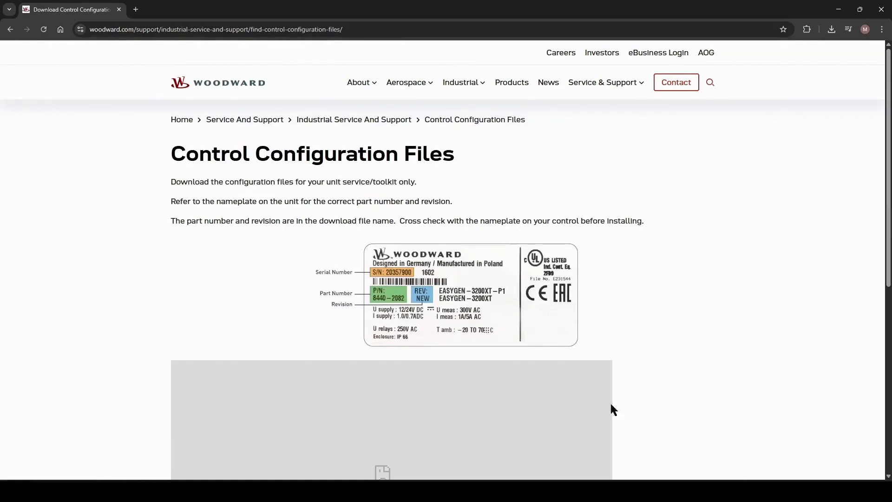
Reload the blocked embedded frame to show the part number search form.
{"action": "scroll", "coordinate": [613, 260], "scroll_direction": "down", "scroll_amount": 3}
{"action": "scroll", "coordinate": [586, 256], "scroll_direction": "down", "scroll_amount": 1}
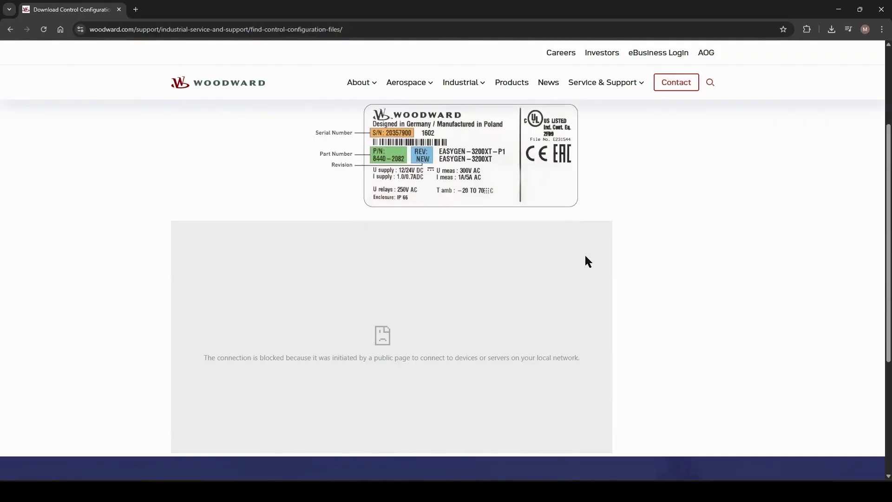
{"action": "right_click", "coordinate": [485, 258]}
{"action": "left_click", "coordinate": [505, 235]}
{"action": "scroll", "coordinate": [576, 240], "scroll_direction": "up", "scroll_amount": 1}
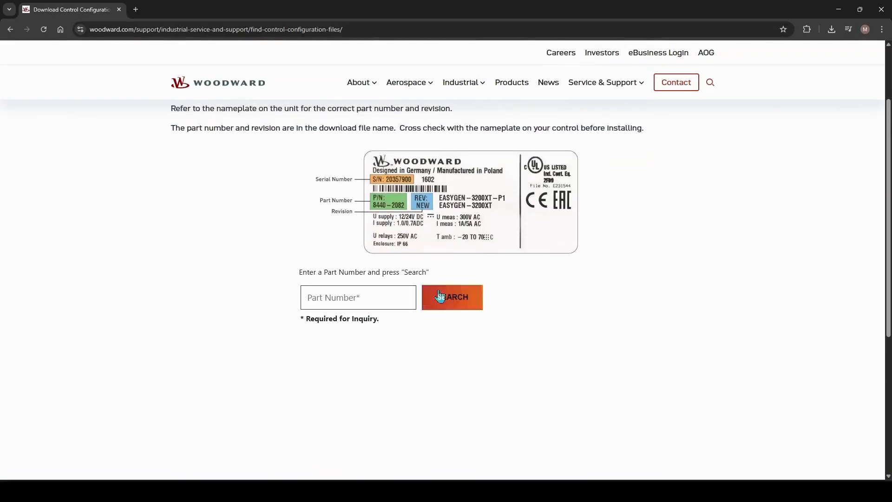
{"action": "scroll", "coordinate": [365, 304], "scroll_direction": "up", "scroll_amount": 2}
Search for the configuration files of part number 8440-2323.
{"action": "left_click", "coordinate": [344, 385]}
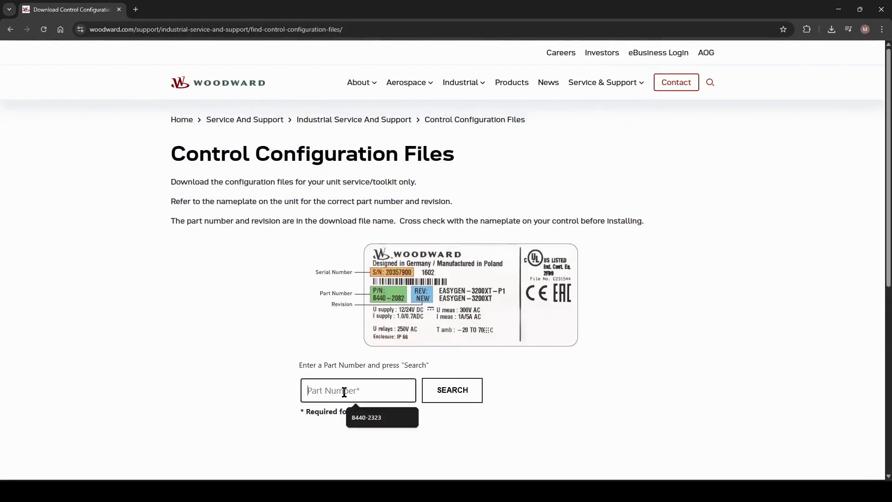
{"action": "left_click", "coordinate": [370, 396]}
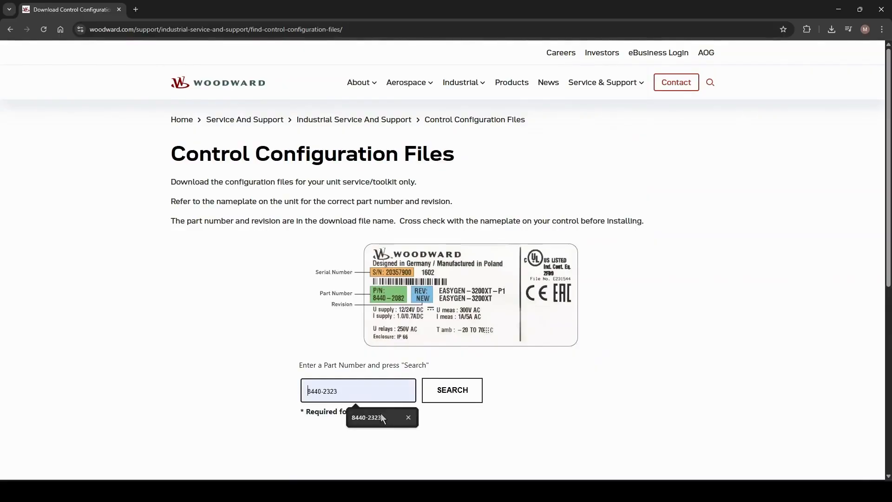
{"action": "left_click", "coordinate": [381, 417]}
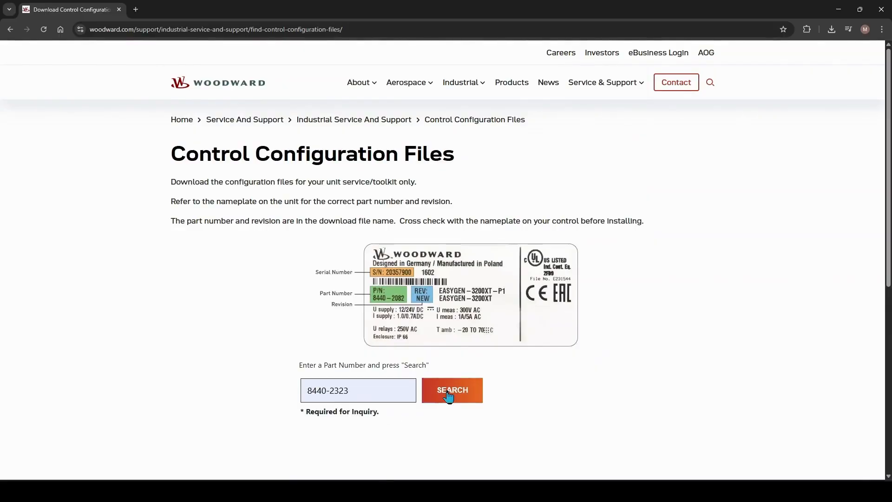
{"action": "left_click", "coordinate": [449, 394]}
Choose ToolKit as application type and English as language to get the configuration file download.
{"action": "left_click", "coordinate": [444, 380]}
{"action": "left_click", "coordinate": [399, 425]}
{"action": "scroll", "coordinate": [441, 357], "scroll_direction": "down", "scroll_amount": 2}
{"action": "left_click", "coordinate": [441, 365]}
{"action": "left_click", "coordinate": [416, 402]}
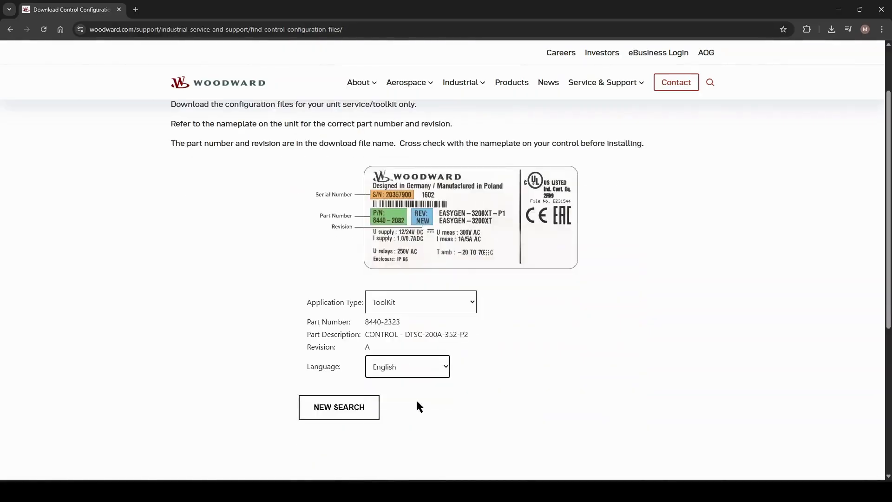
{"action": "left_click", "coordinate": [384, 368]}
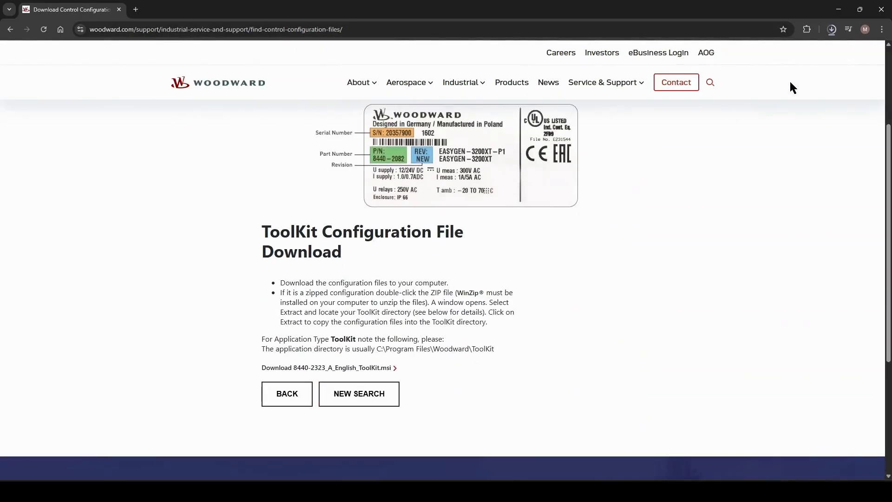
Open the downloaded 8440-2323 configuration installer and install it to the default destination folder.
{"action": "left_click", "coordinate": [759, 49]}
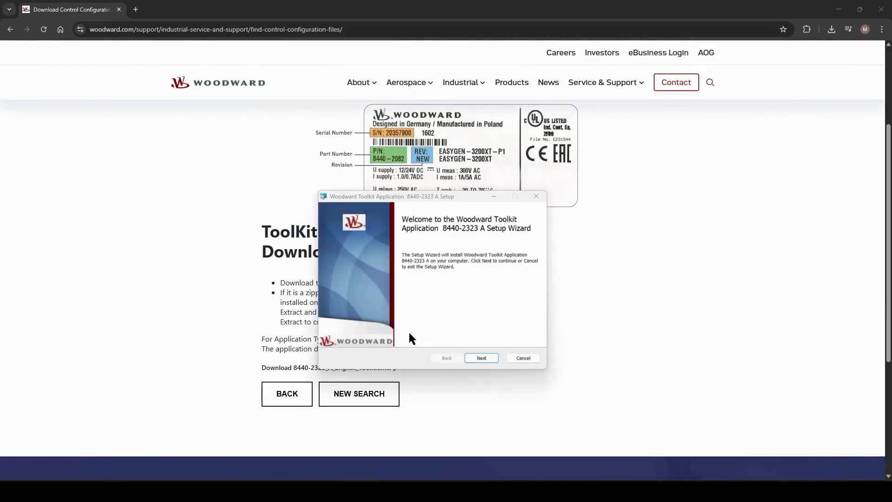
{"action": "left_click", "coordinate": [482, 358]}
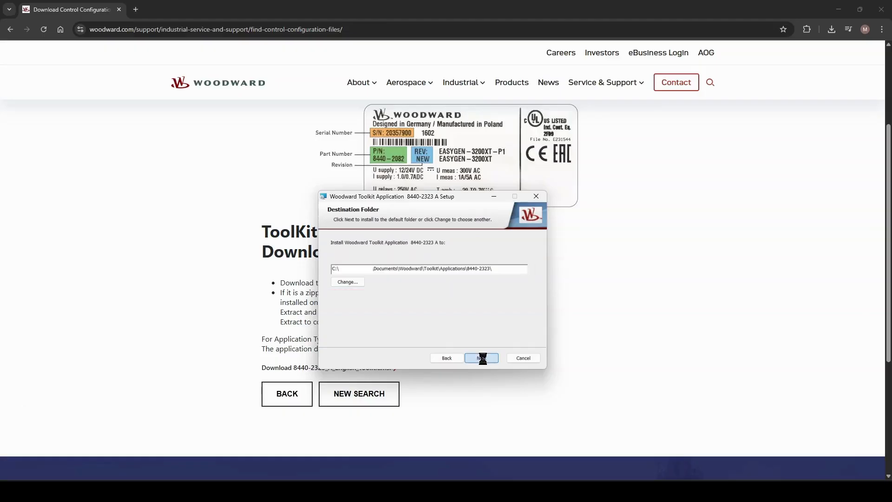
{"action": "left_click", "coordinate": [482, 357]}
{"action": "left_click", "coordinate": [482, 359]}
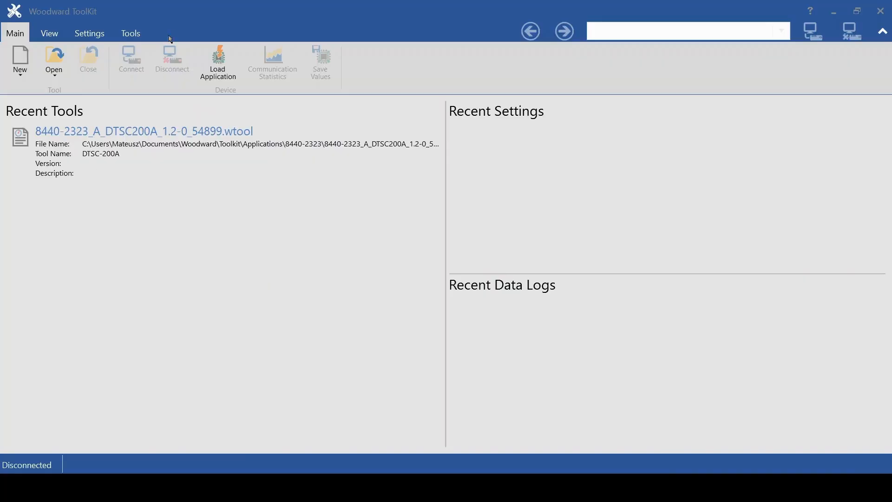
Open the 8440-2323_A_DTSC200A_1.2-0_54899 tool file from the Toolkit Applications 8440-2323 folder.
{"action": "left_click", "coordinate": [59, 64]}
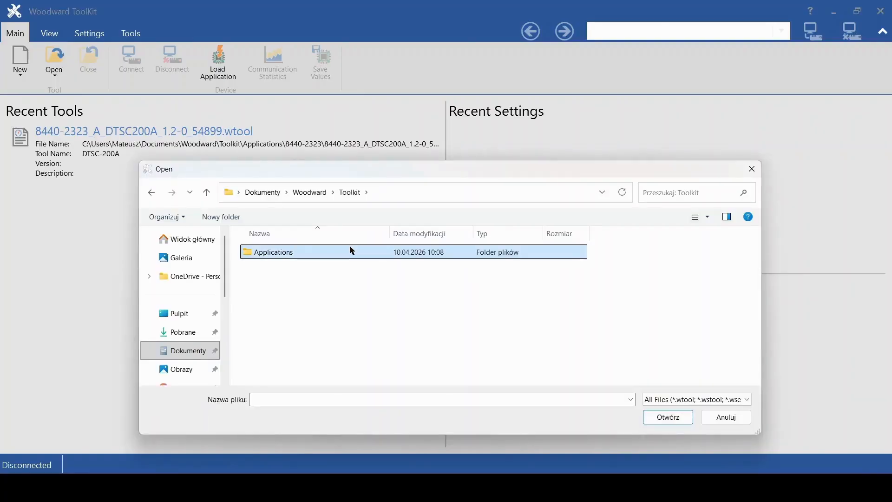
{"action": "double_click", "coordinate": [350, 247]}
{"action": "double_click", "coordinate": [349, 246]}
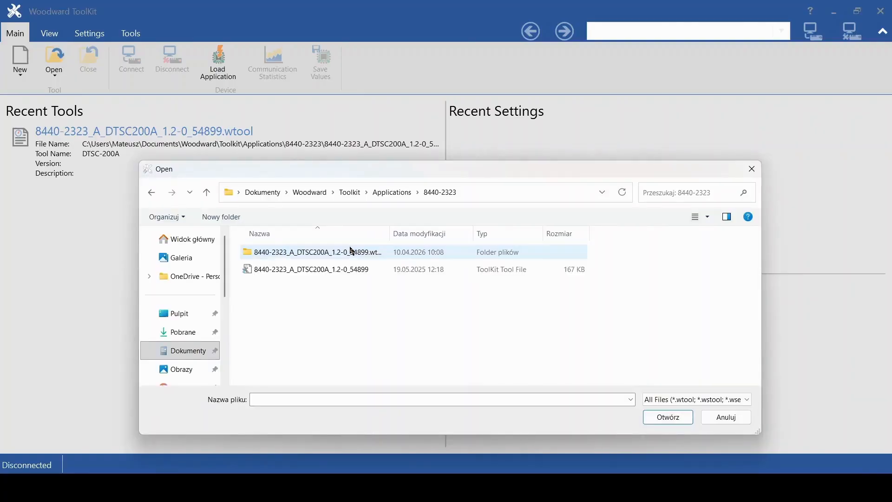
{"action": "double_click", "coordinate": [351, 270]}
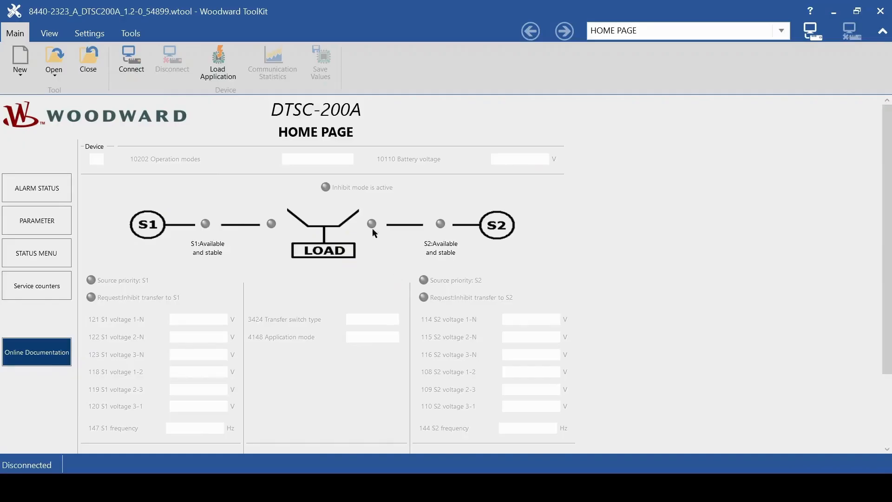
Connect to the device through the COM3 network.
{"action": "left_click", "coordinate": [131, 59]}
{"action": "left_click", "coordinate": [228, 154]}
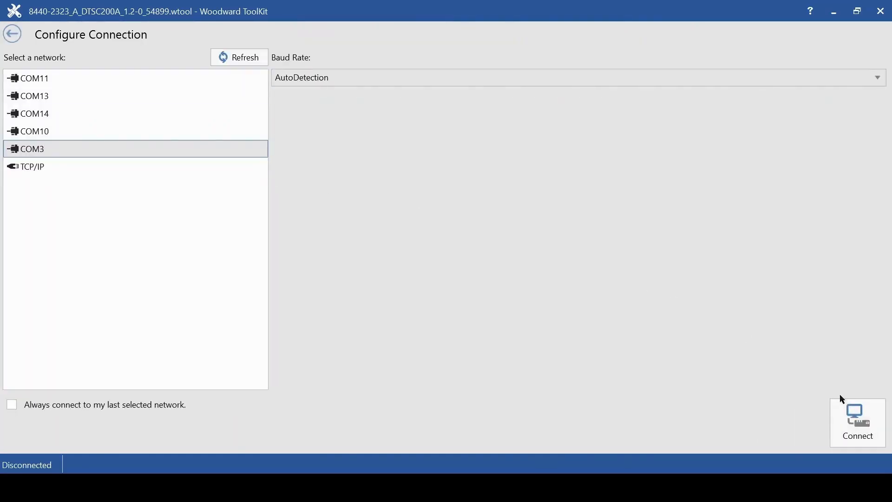
{"action": "left_click", "coordinate": [204, 149]}
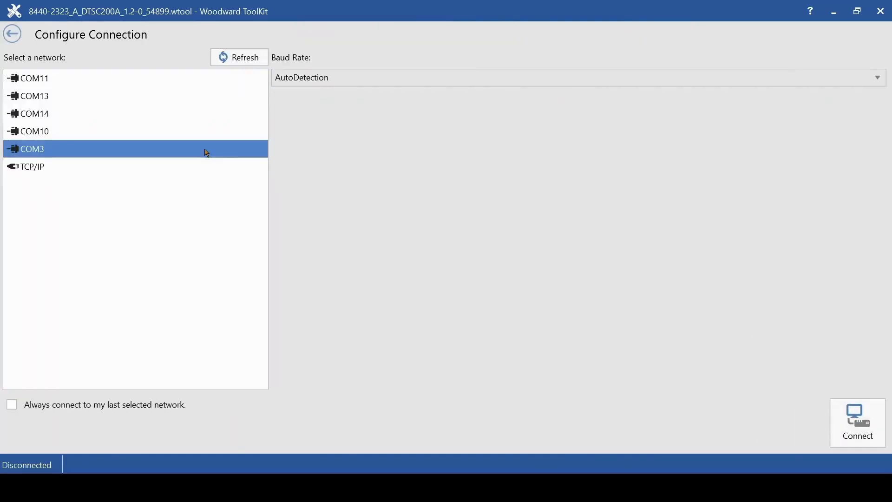
{"action": "left_click", "coordinate": [852, 413]}
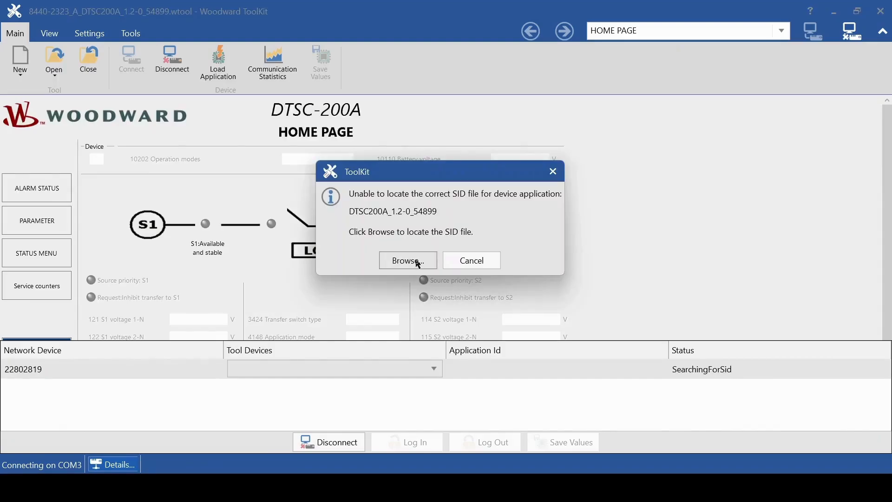
Browse for and load the DTSC200A_1.2-0_54899.sid file from the 8440-2323 applications folder.
{"action": "left_click", "coordinate": [419, 264]}
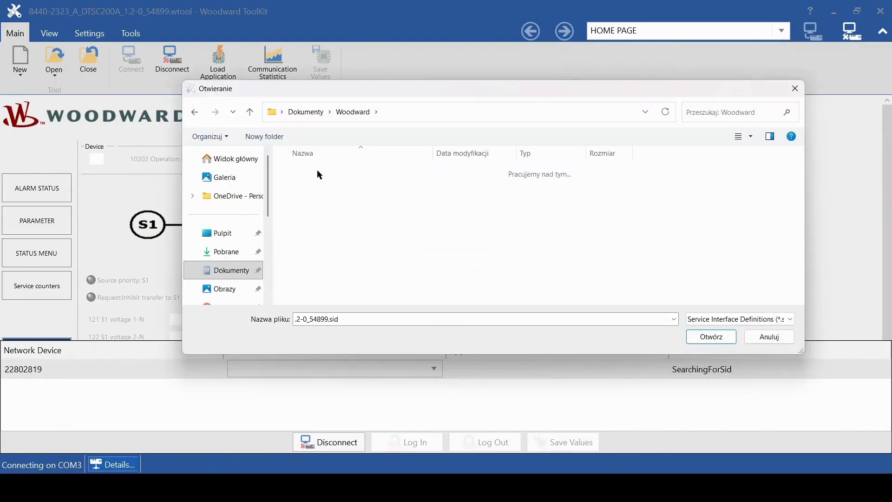
{"action": "double_click", "coordinate": [316, 171]}
{"action": "double_click", "coordinate": [325, 173]}
{"action": "double_click", "coordinate": [329, 178]}
{"action": "left_click", "coordinate": [392, 190]}
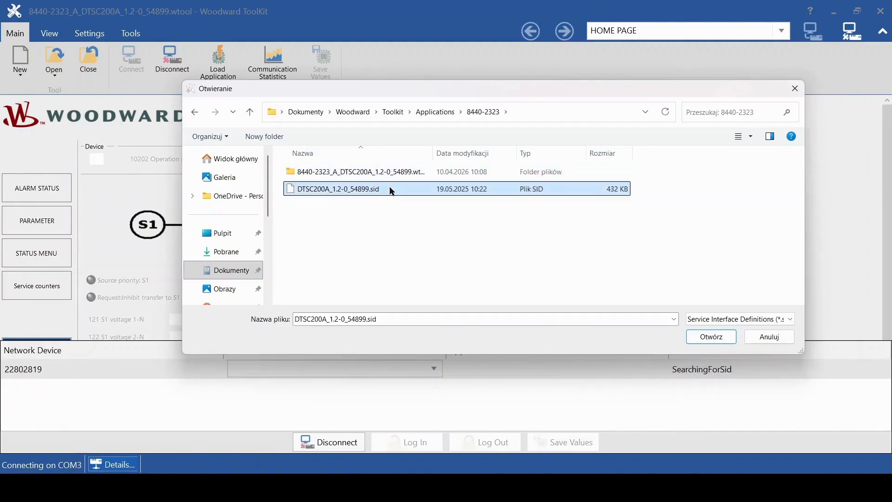
{"action": "double_click", "coordinate": [392, 190]}
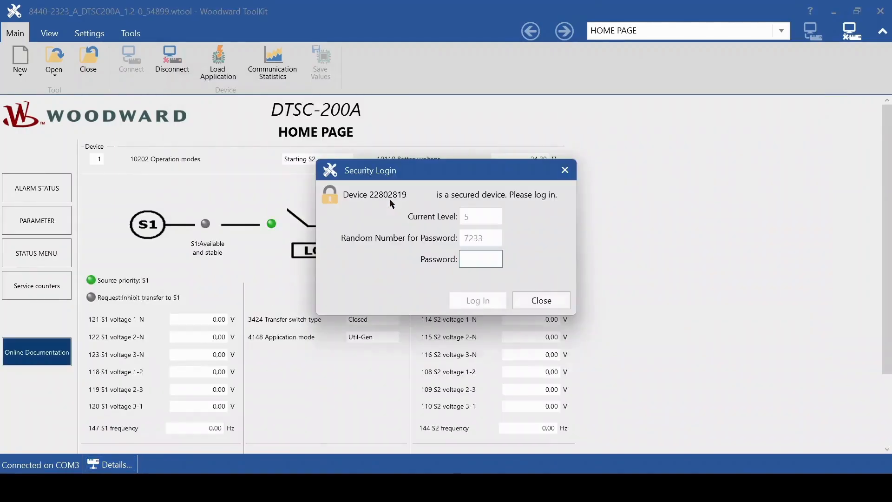
Enter the device password in the security login prompt and log in to the controller.
{"action": "type", "text": "****"}
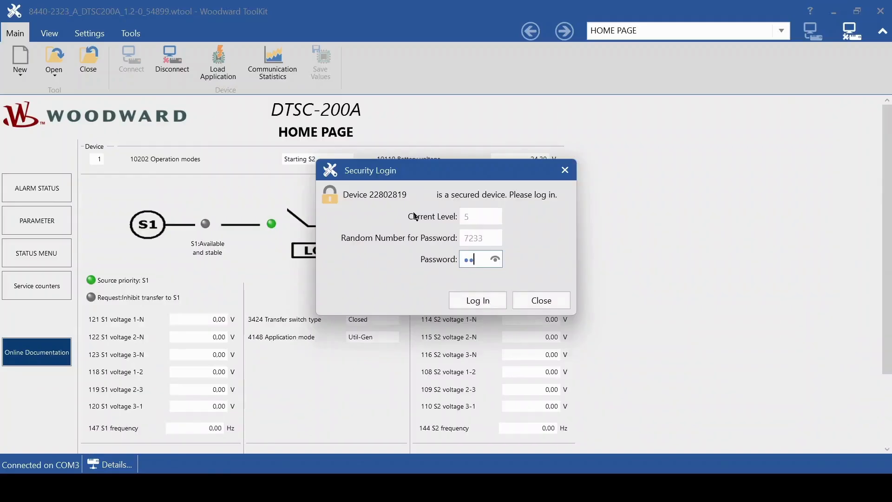
{"action": "key", "text": "Return"}
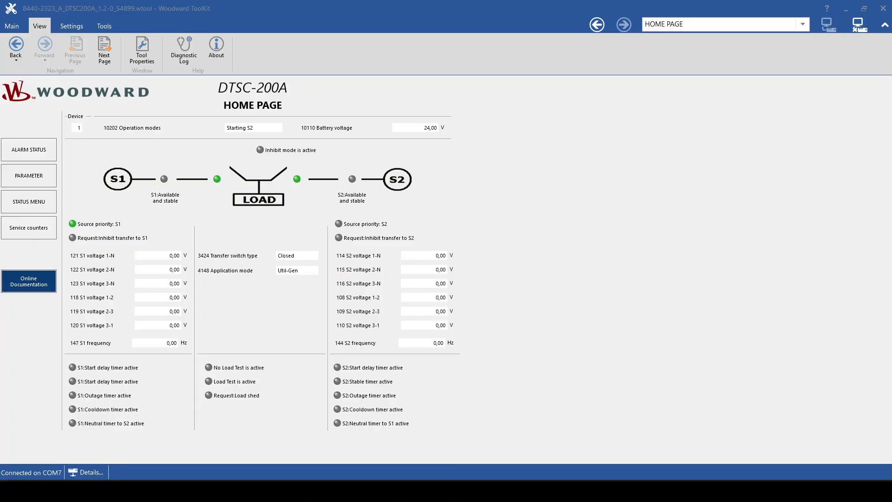
Open the parameter menu and review the Configure measurement page settings.
{"action": "left_click", "coordinate": [28, 176]}
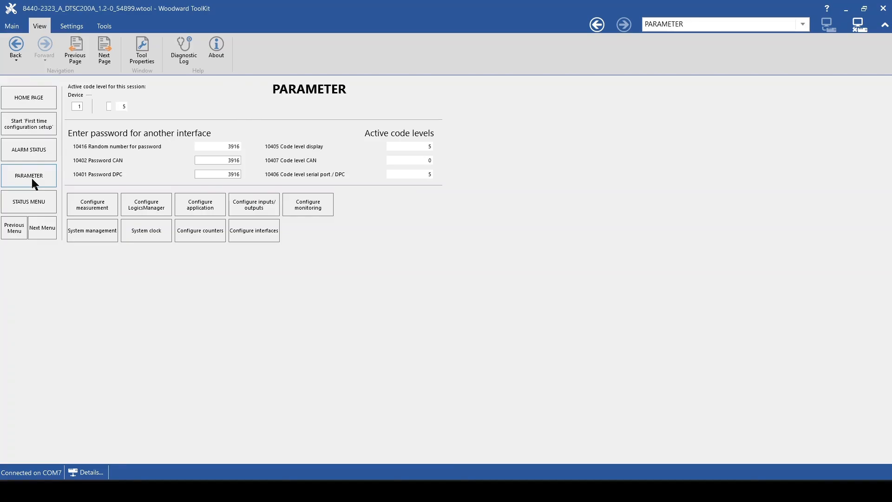
{"action": "left_click", "coordinate": [80, 206]}
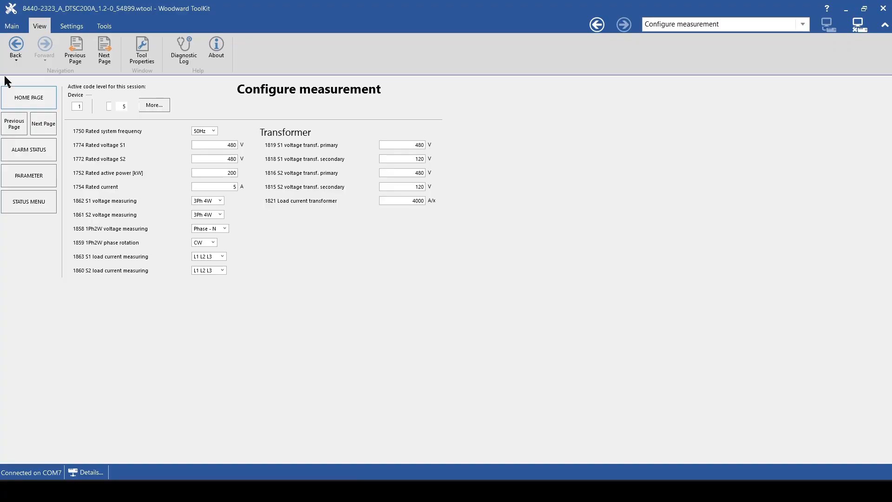
{"action": "left_click", "coordinate": [15, 44]}
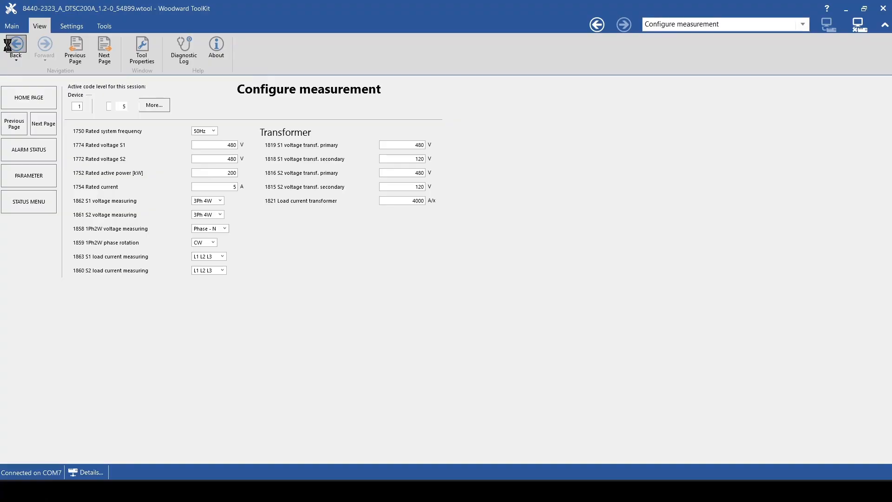
Open the application's Global settings page and view the options for the 4148 Application mode.
{"action": "left_click", "coordinate": [222, 204]}
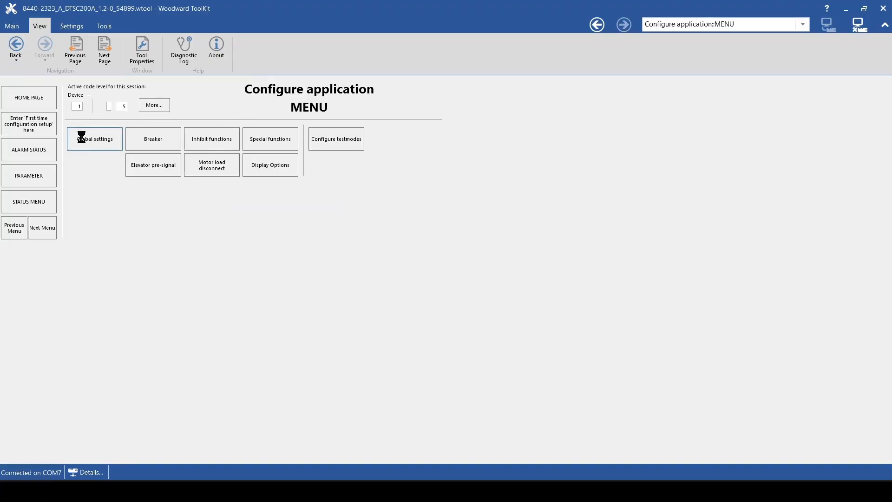
{"action": "left_click", "coordinate": [82, 138]}
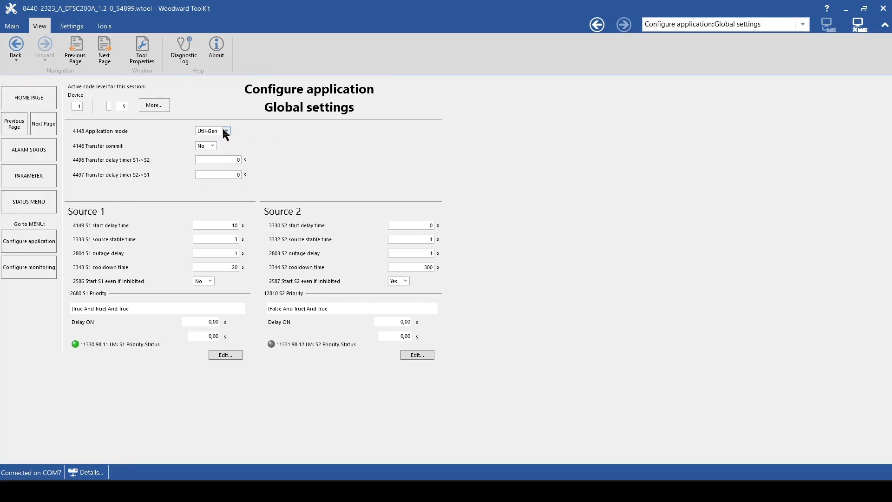
{"action": "left_click", "coordinate": [225, 132]}
{"action": "left_click", "coordinate": [218, 157]}
{"action": "left_click", "coordinate": [18, 55]}
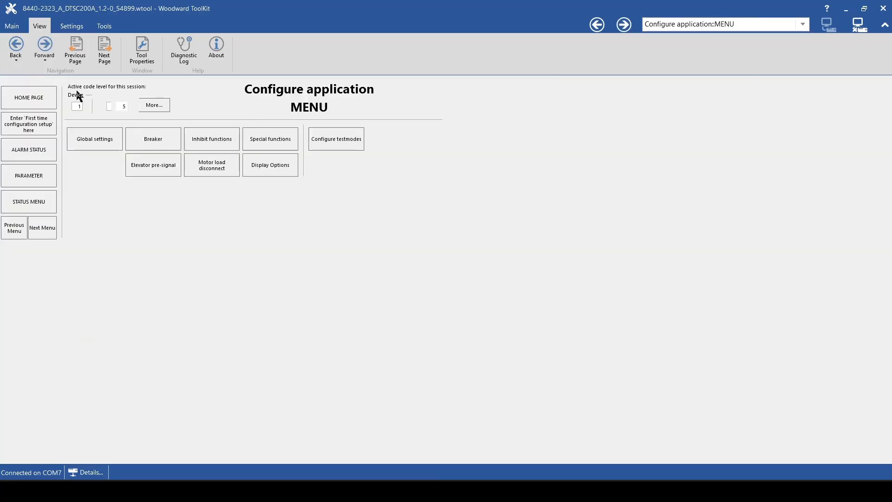
Open the Breaker settings page and view the options for the 3424 Transfer switch type.
{"action": "left_click", "coordinate": [140, 135]}
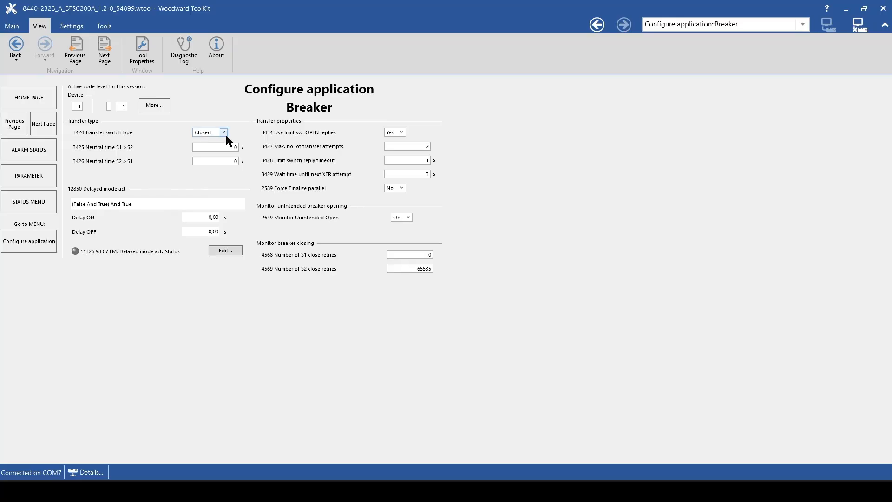
{"action": "left_click", "coordinate": [223, 133]}
{"action": "left_click", "coordinate": [221, 135]}
{"action": "left_click", "coordinate": [14, 44]}
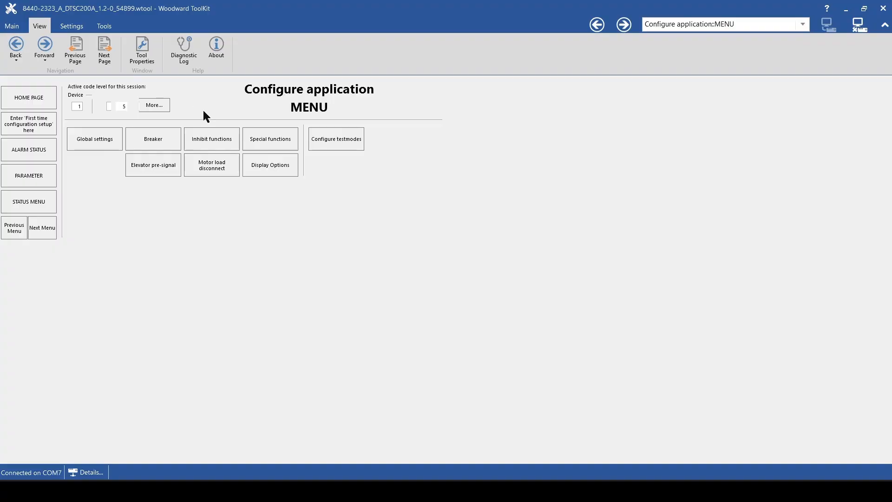
Open the Inhibit functions page and inspect the 12600 Inhibit ATS logic in the Logic Manager without changing it.
{"action": "left_click", "coordinate": [222, 131]}
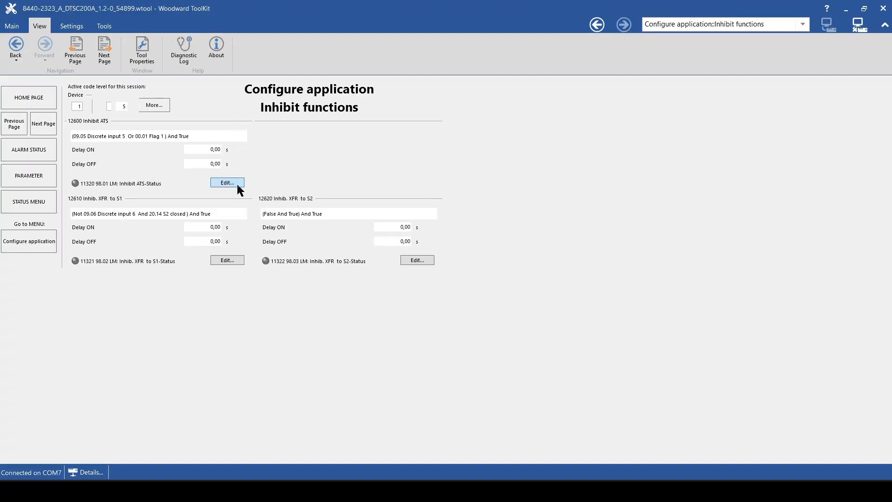
{"action": "left_click", "coordinate": [236, 183]}
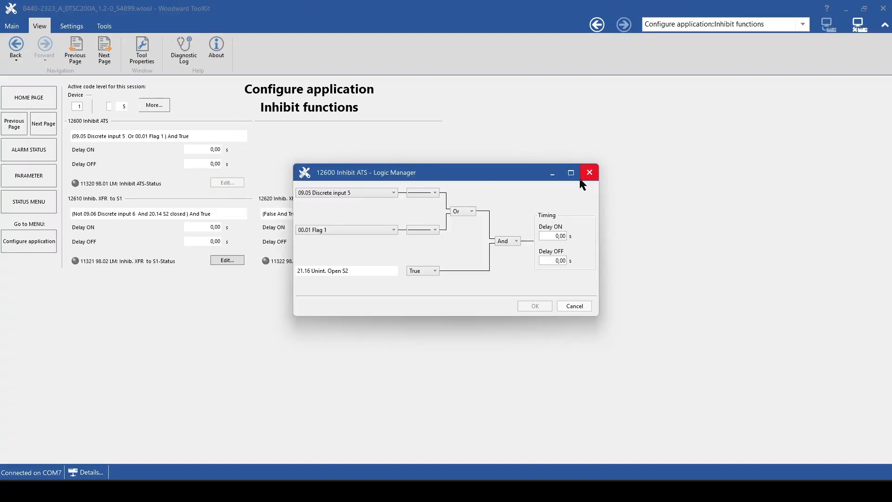
{"action": "left_click", "coordinate": [472, 211]}
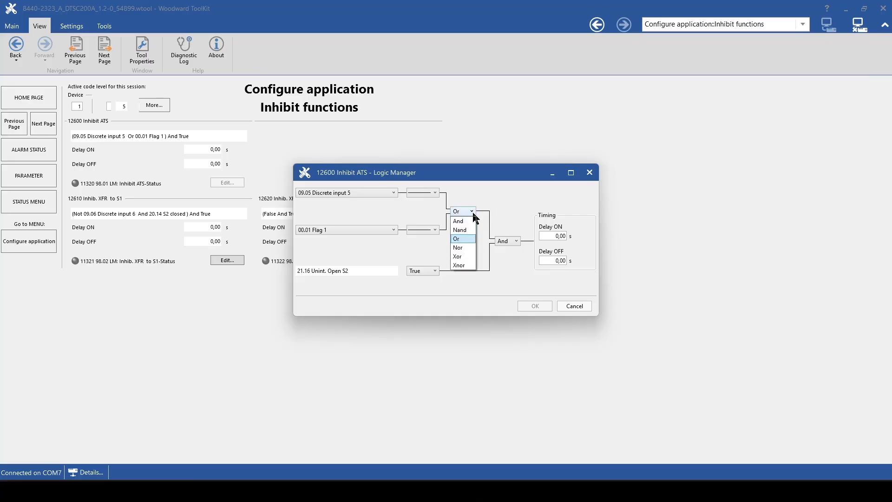
{"action": "left_click", "coordinate": [474, 215]}
{"action": "left_click", "coordinate": [590, 173]}
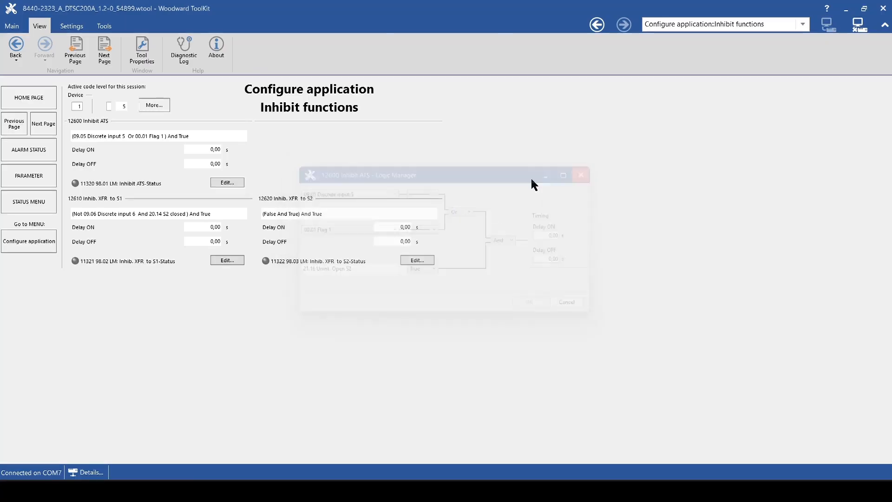
{"action": "left_click", "coordinate": [19, 52]}
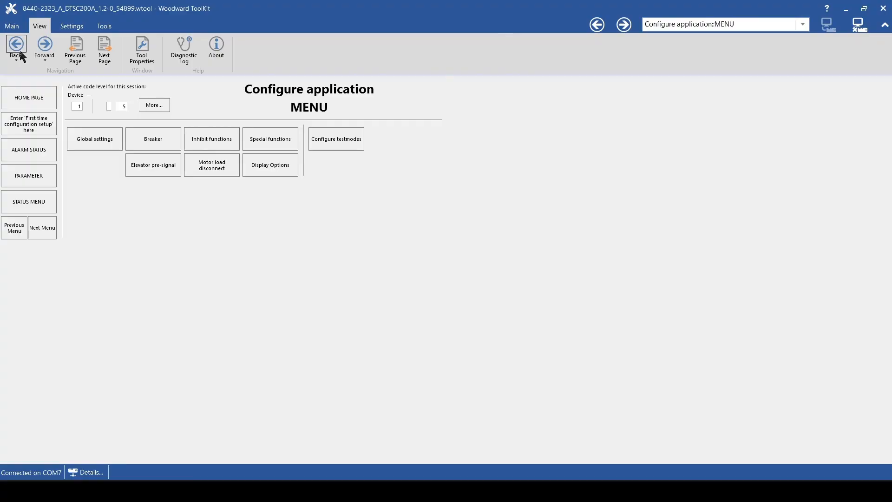
View the Special functions page, then return to the home page.
{"action": "left_click", "coordinate": [295, 135]}
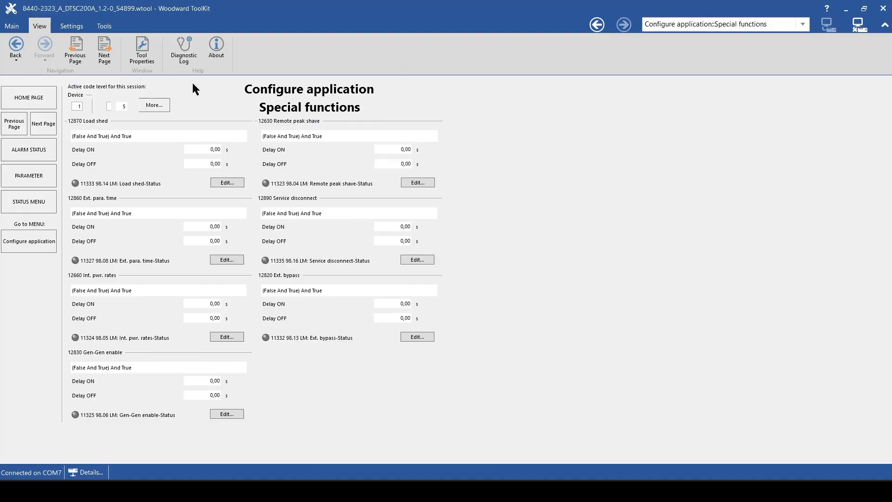
{"action": "left_click", "coordinate": [16, 46]}
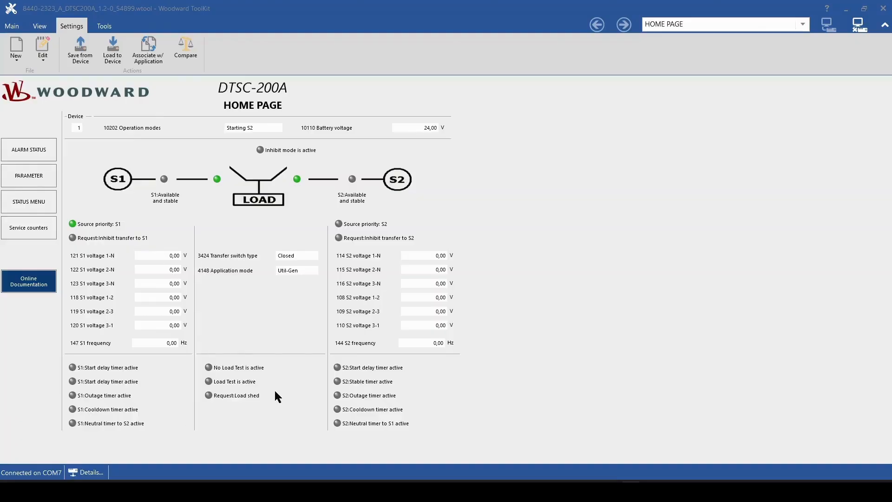
Start saving settings from the device and choose a file named BackUp in the Desktop BackUp_DTSC200A folder.
{"action": "left_click", "coordinate": [93, 55]}
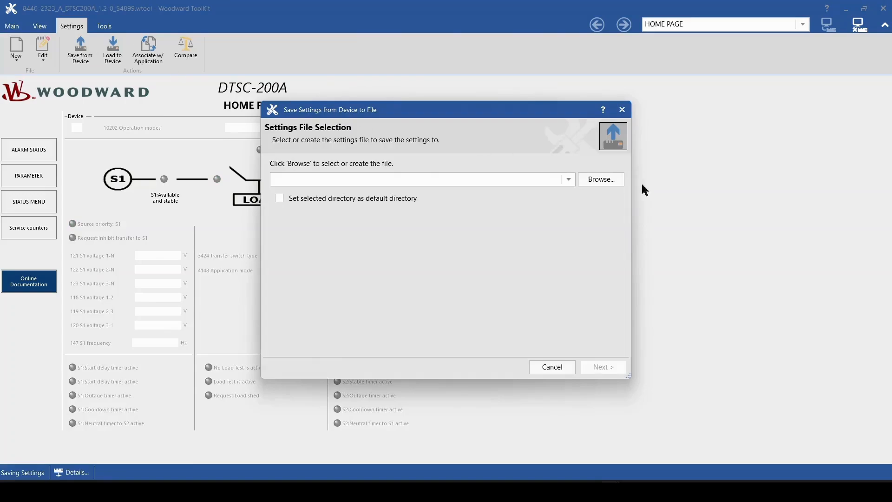
{"action": "left_click", "coordinate": [599, 180]}
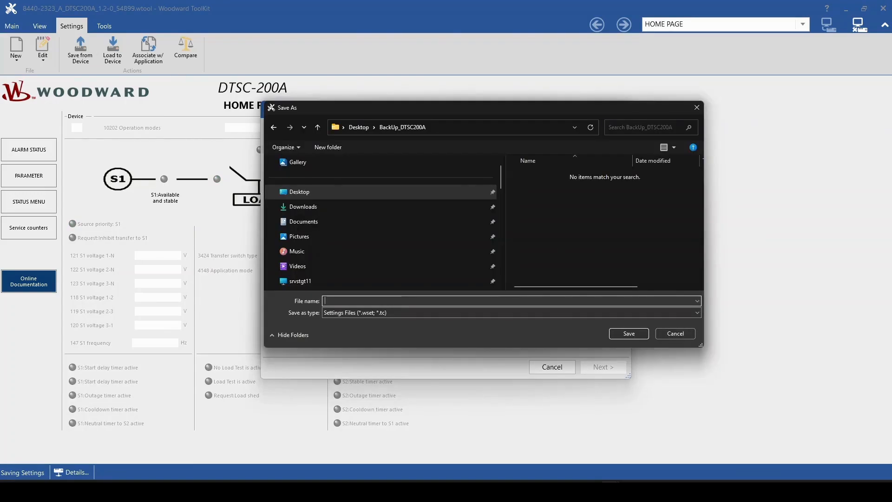
{"action": "type", "text": "BackUp"}
{"action": "key", "text": "Return"}
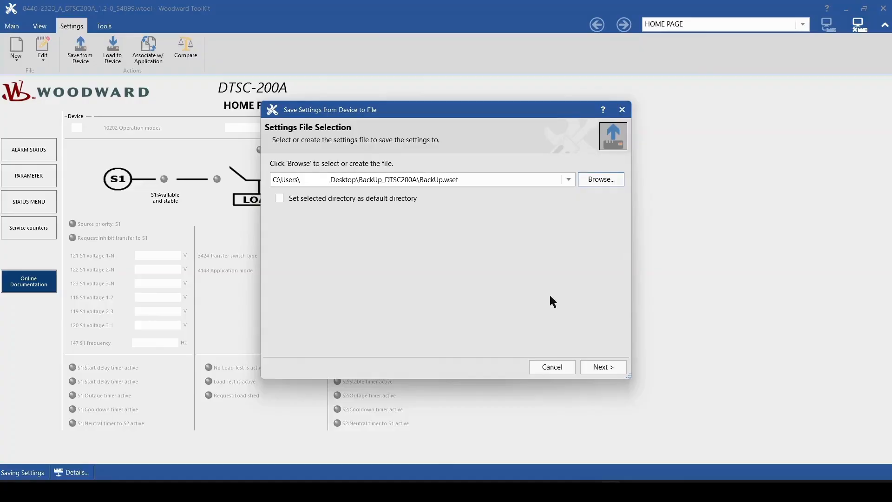
Complete the save-settings wizard without adding notes and close it.
{"action": "left_click", "coordinate": [600, 370]}
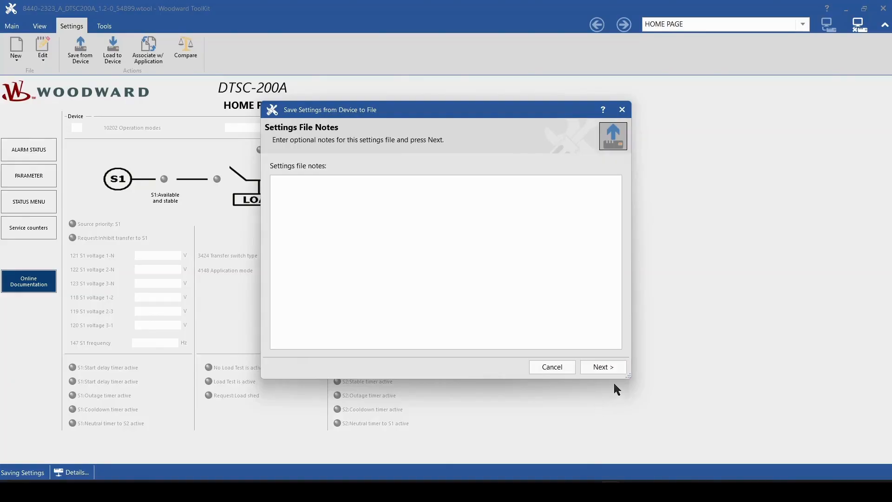
{"action": "left_click", "coordinate": [615, 370]}
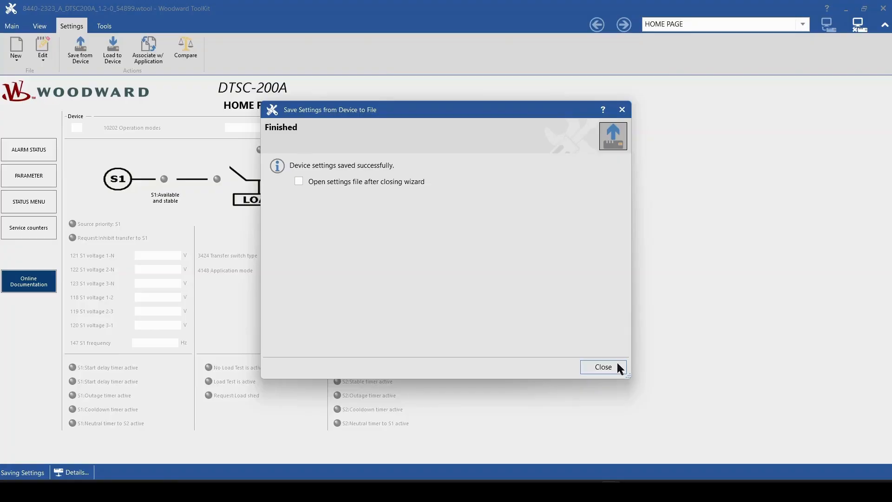
{"action": "left_click", "coordinate": [604, 366]}
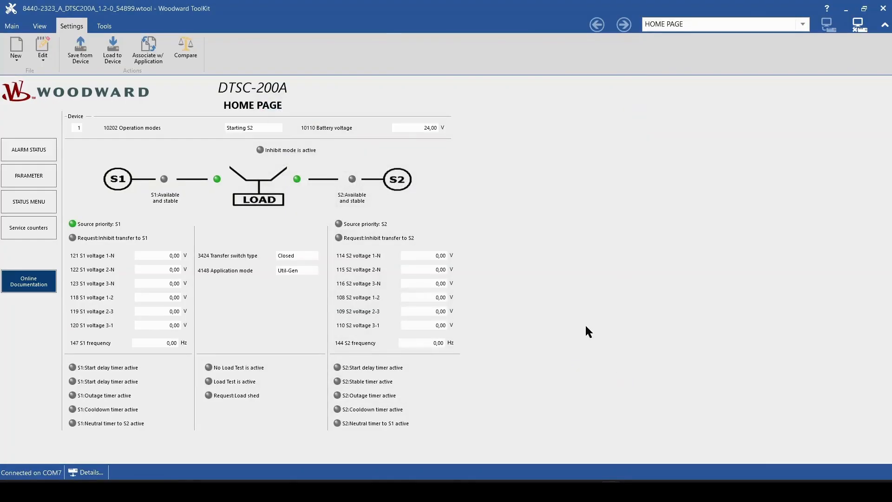